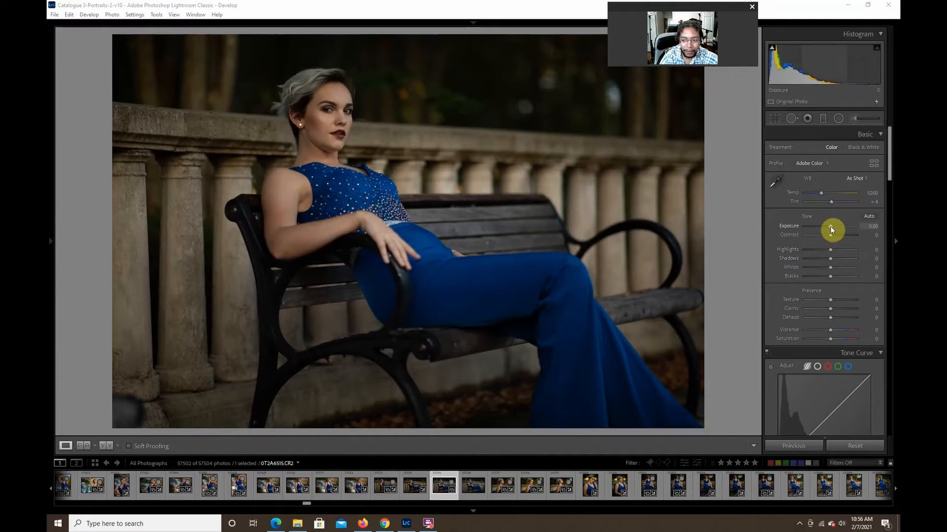
Set the bench portrait's exposure to +0.44, contrast +14, shadows +21, blacks +26, clarity +14 and vibrance +44
{"action": "left_click_drag", "start_coordinate": [830, 227], "coordinate": [833, 227]}
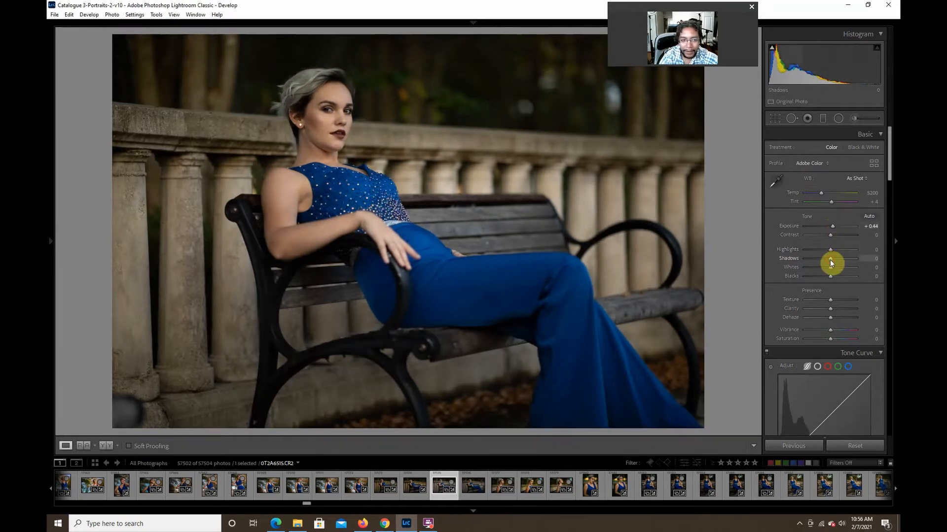
{"action": "left_click_drag", "start_coordinate": [831, 259], "coordinate": [833, 259]}
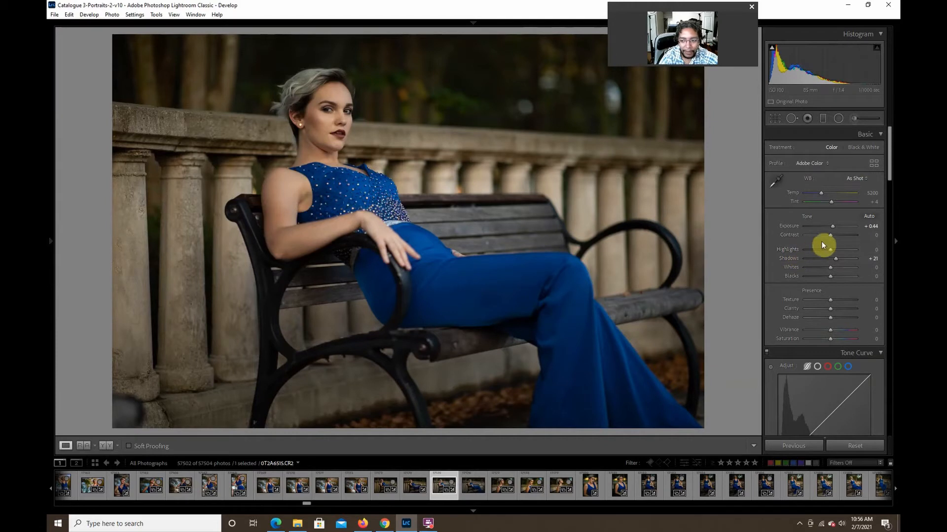
{"action": "left_click_drag", "start_coordinate": [832, 235], "coordinate": [833, 235]}
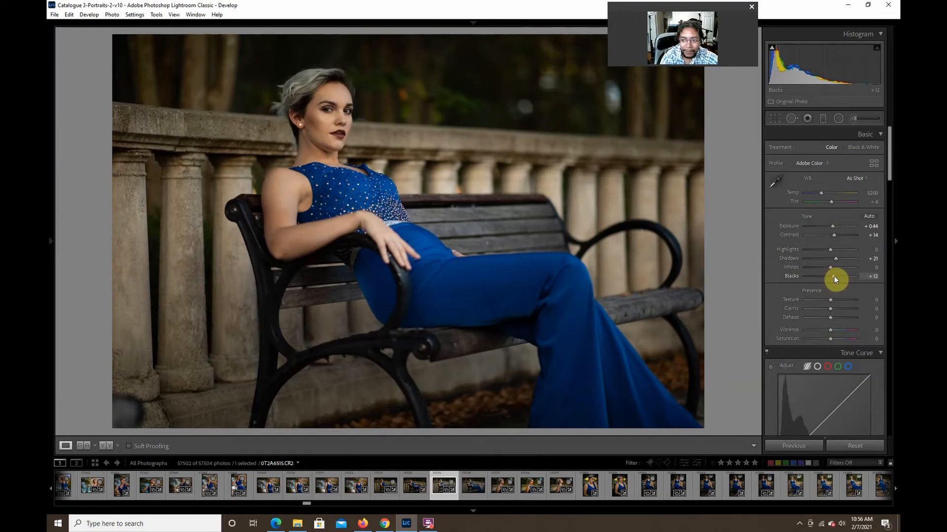
{"action": "scroll", "coordinate": [836, 276], "scroll_direction": "up", "scroll_amount": 2}
{"action": "left_click_drag", "start_coordinate": [835, 276], "coordinate": [837, 275]}
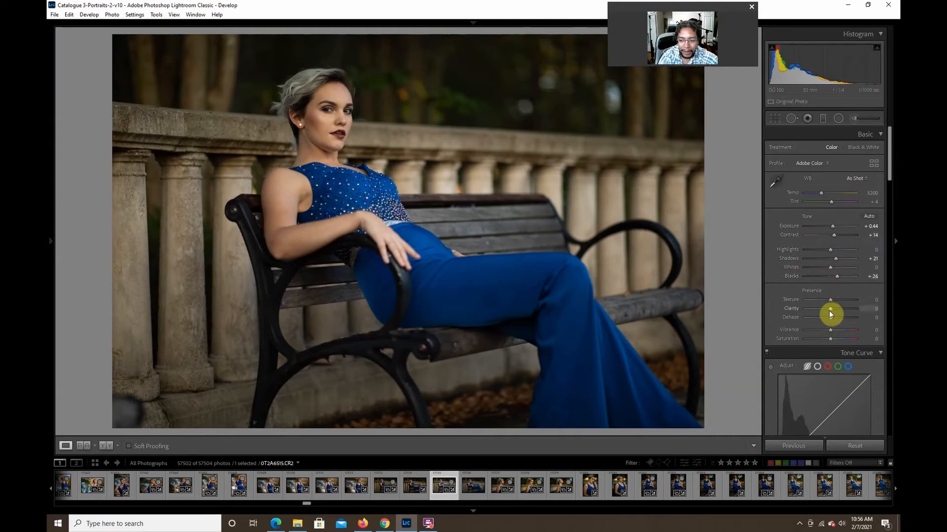
{"action": "left_click_drag", "start_coordinate": [830, 309], "coordinate": [833, 309]}
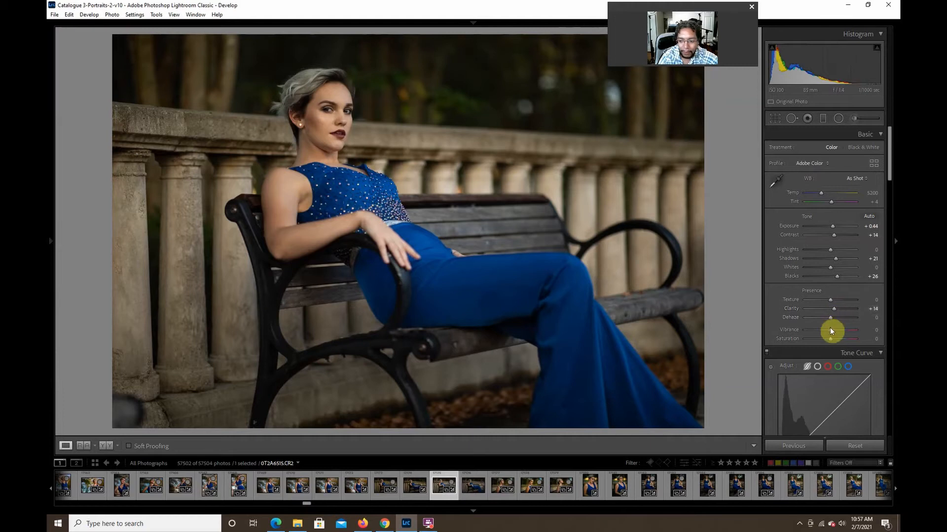
{"action": "left_click_drag", "start_coordinate": [831, 332], "coordinate": [836, 333]}
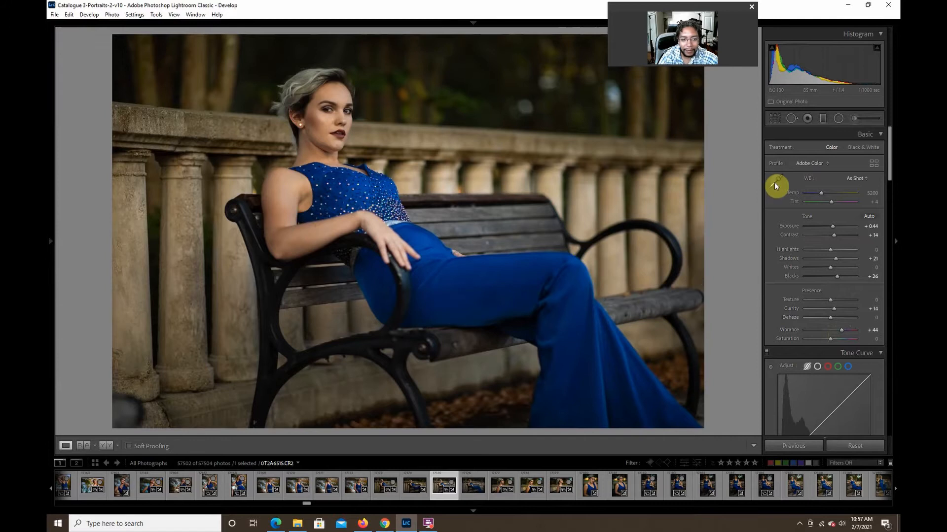
Set the sharpening amount to 84 and radius to 1.4, and check the result on the woman's face up close
{"action": "left_click_drag", "start_coordinate": [891, 163], "coordinate": [897, 311]}
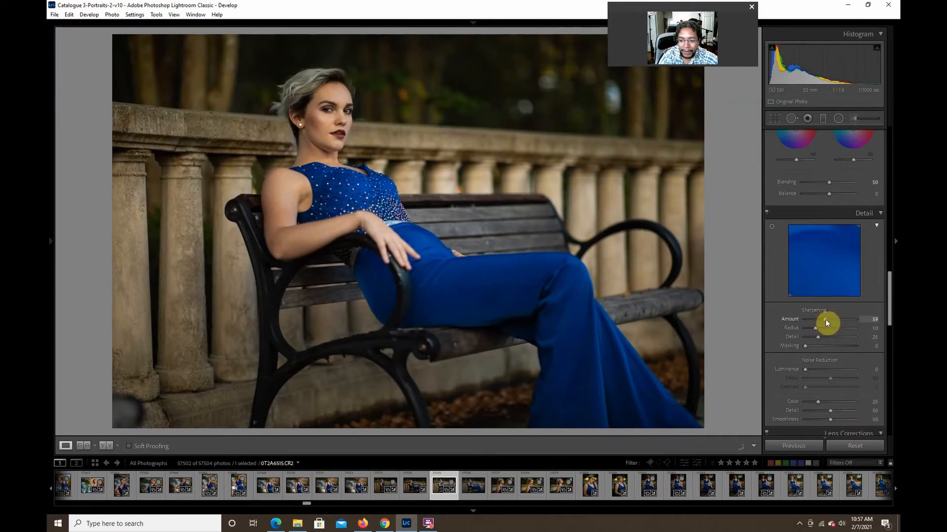
{"action": "left_click_drag", "start_coordinate": [826, 319], "coordinate": [823, 329]}
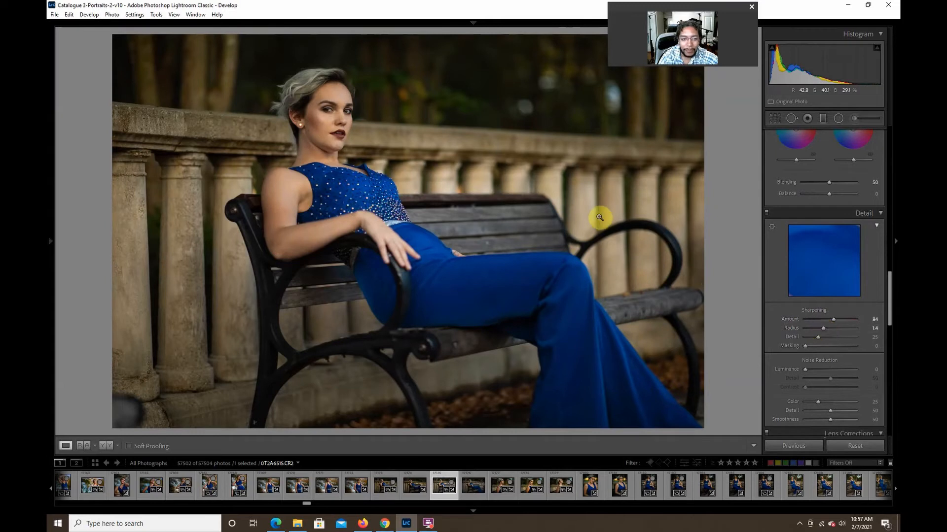
{"action": "left_click", "coordinate": [339, 119]}
{"action": "left_click_drag", "start_coordinate": [264, 95], "coordinate": [330, 148]}
{"action": "left_click_drag", "start_coordinate": [355, 232], "coordinate": [379, 226]}
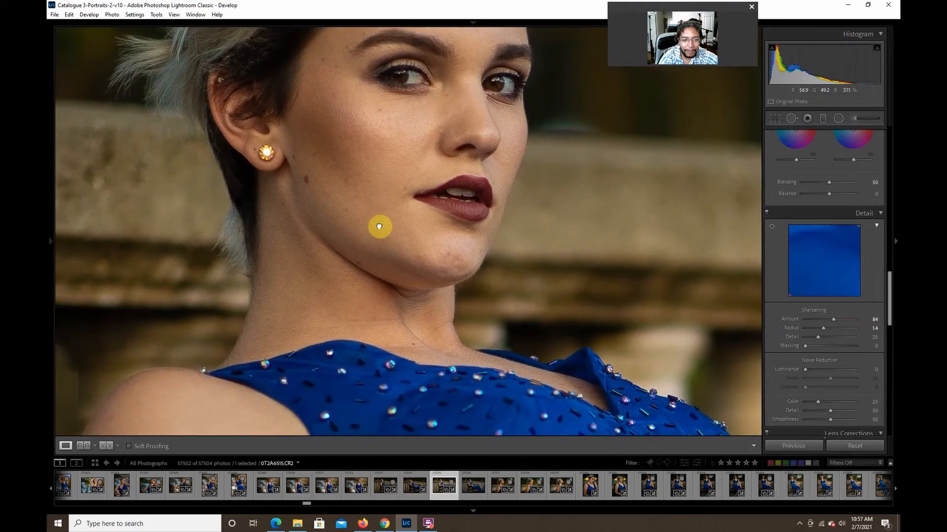
{"action": "left_click", "coordinate": [380, 227]}
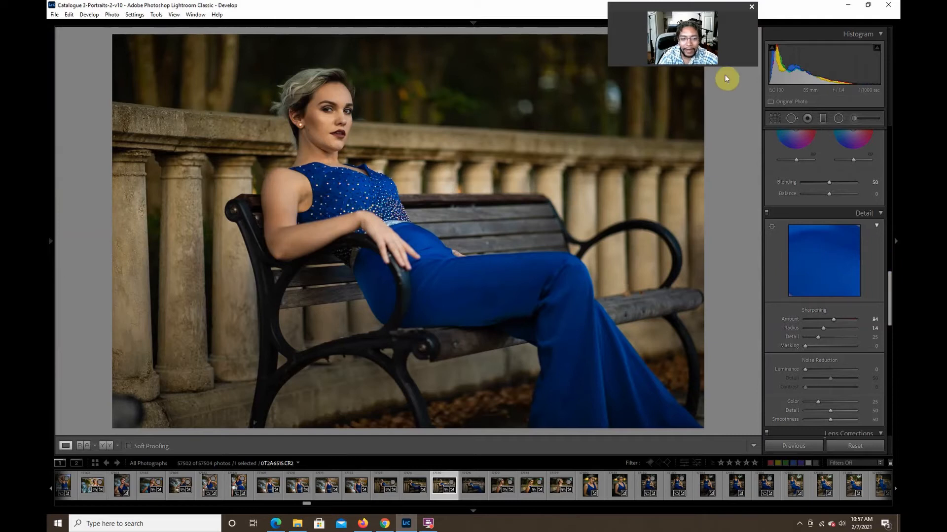
Paint a Dodge (Lighten) adjustment brush mask over the woman from her face down across her body
{"action": "left_click", "coordinate": [856, 117]}
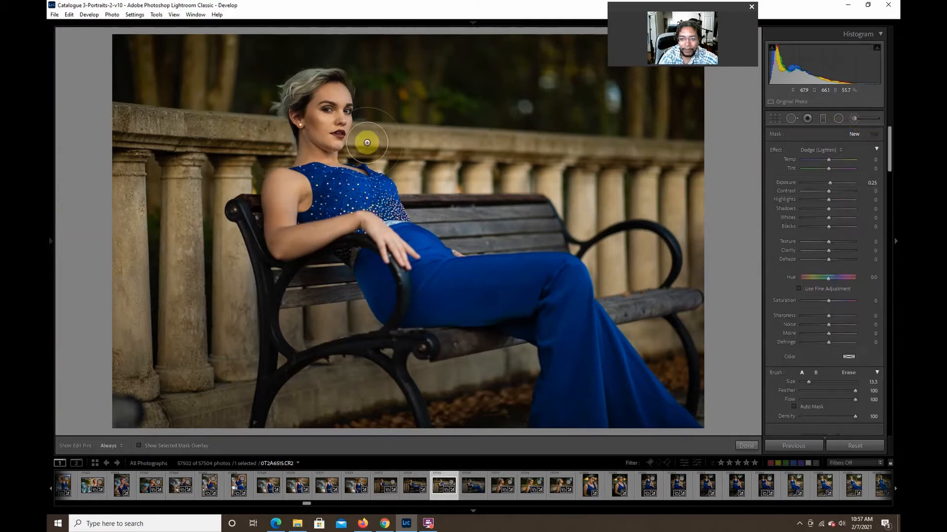
{"action": "mouse_move", "coordinate": [308, 146]}
{"action": "left_mouse_down"}
{"action": "mouse_move", "coordinate": [322, 109]}
{"action": "mouse_move", "coordinate": [310, 97]}
{"action": "mouse_move", "coordinate": [315, 146]}
{"action": "mouse_move", "coordinate": [329, 89]}
{"action": "mouse_move", "coordinate": [307, 91]}
{"action": "mouse_move", "coordinate": [319, 89]}
{"action": "mouse_move", "coordinate": [334, 207]}
{"action": "mouse_move", "coordinate": [312, 207]}
{"action": "mouse_move", "coordinate": [292, 238]}
{"action": "mouse_move", "coordinate": [281, 235]}
{"action": "mouse_move", "coordinate": [267, 189]}
{"action": "mouse_move", "coordinate": [304, 178]}
{"action": "mouse_move", "coordinate": [343, 235]}
{"action": "mouse_move", "coordinate": [355, 235]}
{"action": "mouse_move", "coordinate": [346, 198]}
{"action": "mouse_move", "coordinate": [368, 197]}
{"action": "mouse_move", "coordinate": [438, 289]}
{"action": "mouse_move", "coordinate": [374, 271]}
{"action": "mouse_move", "coordinate": [412, 318]}
{"action": "mouse_move", "coordinate": [435, 301]}
{"action": "mouse_move", "coordinate": [510, 296]}
{"action": "mouse_move", "coordinate": [467, 283]}
{"action": "mouse_move", "coordinate": [565, 284]}
{"action": "mouse_move", "coordinate": [637, 391]}
{"action": "mouse_move", "coordinate": [678, 420]}
{"action": "mouse_move", "coordinate": [569, 418]}
{"action": "mouse_move", "coordinate": [560, 357]}
{"action": "mouse_move", "coordinate": [543, 326]}
{"action": "mouse_move", "coordinate": [511, 306]}
{"action": "mouse_move", "coordinate": [431, 301]}
{"action": "left_mouse_up"}
{"action": "key", "text": "h"}
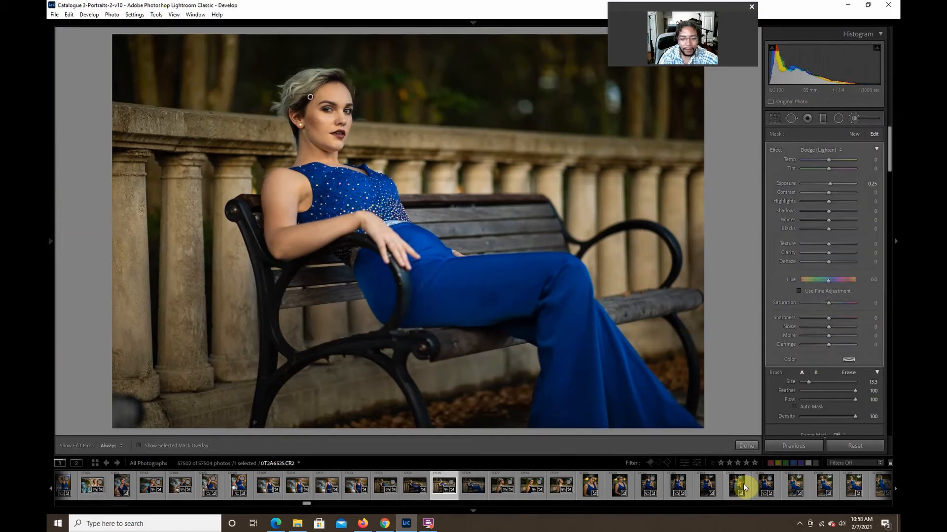
{"action": "left_click", "coordinate": [745, 448]}
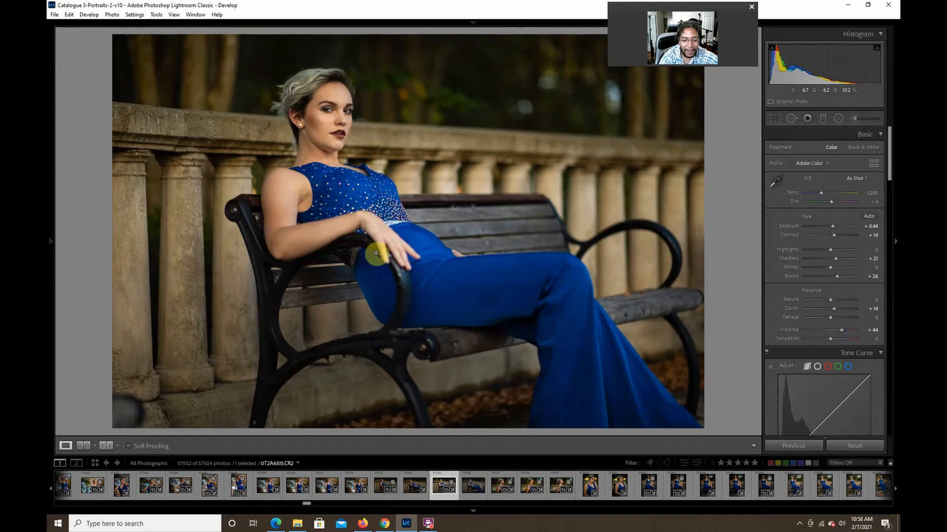
Go to the next bench photo and apply the Camera Matching Portrait profile to it
{"action": "key", "text": "Right"}
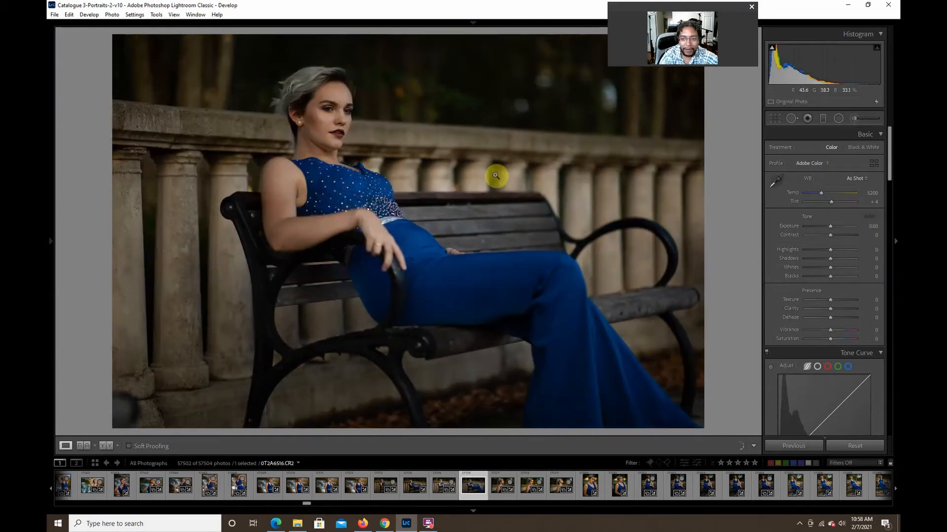
{"action": "left_click", "coordinate": [811, 164]}
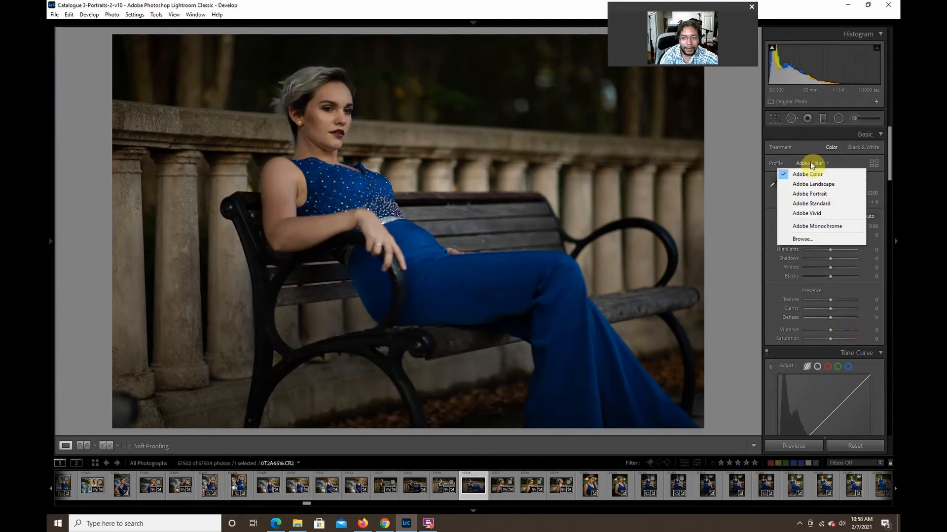
{"action": "left_click", "coordinate": [801, 239]}
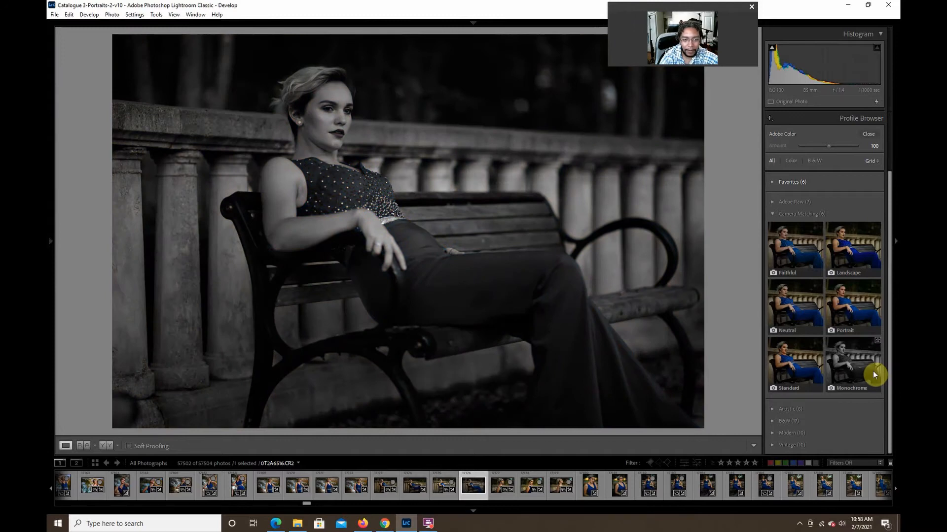
{"action": "left_click", "coordinate": [860, 313]}
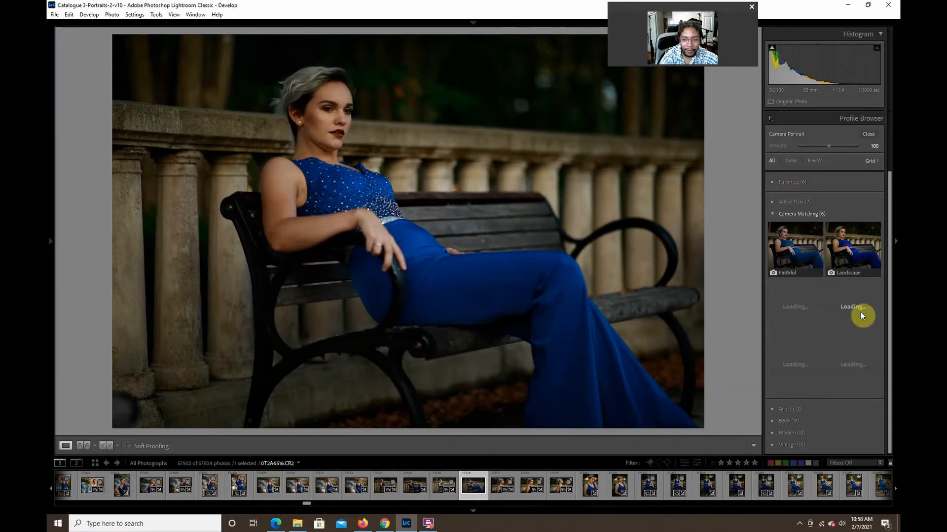
{"action": "left_click", "coordinate": [865, 134]}
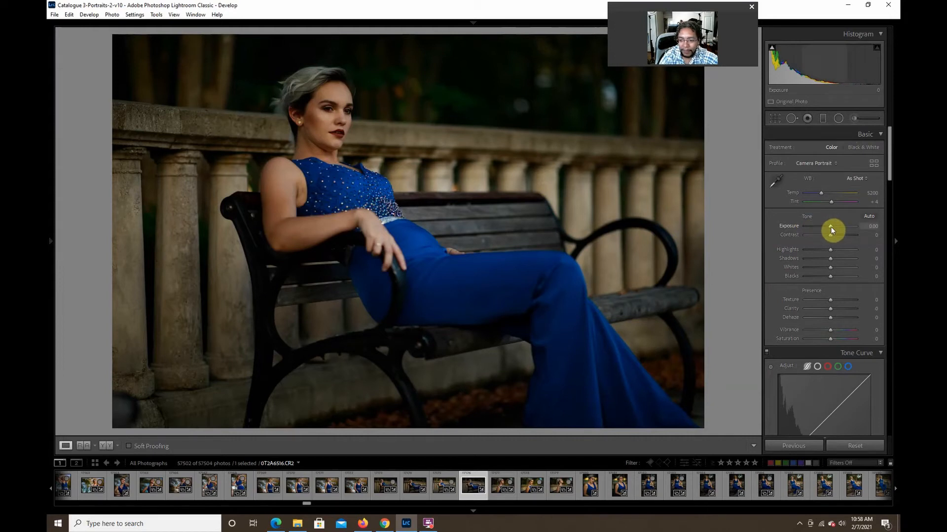
Set this photo's exposure to +0.44, contrast to +12, shadows to +39 and blacks to +30
{"action": "left_click_drag", "start_coordinate": [830, 227], "coordinate": [832, 226]}
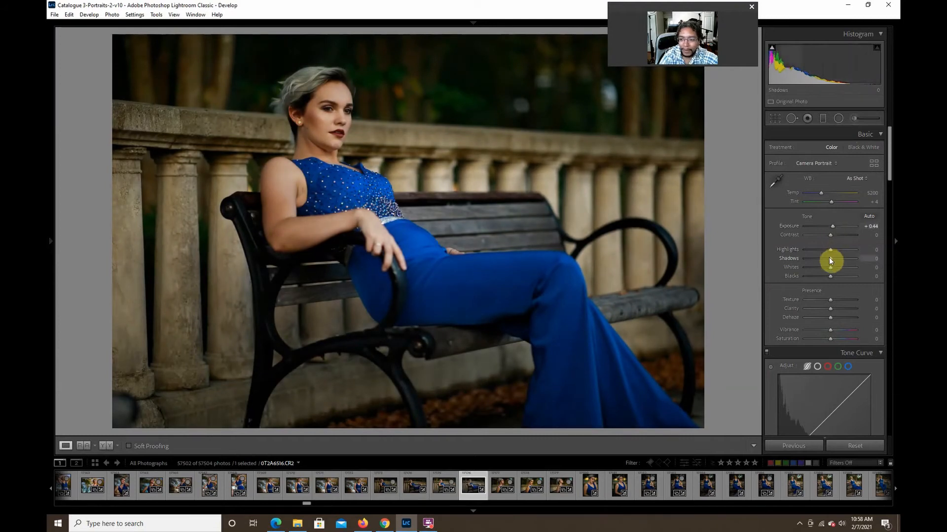
{"action": "left_click_drag", "start_coordinate": [830, 259], "coordinate": [833, 259]}
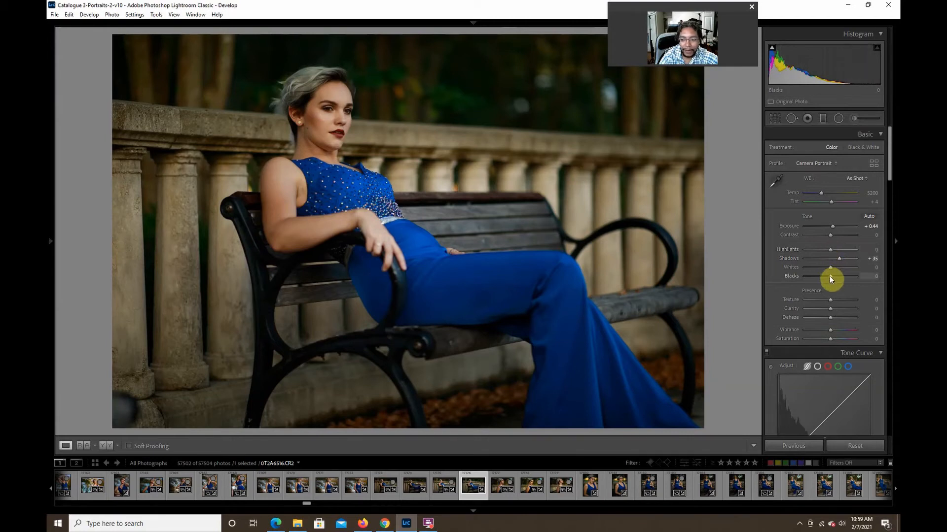
{"action": "left_click_drag", "start_coordinate": [830, 276], "coordinate": [833, 276]}
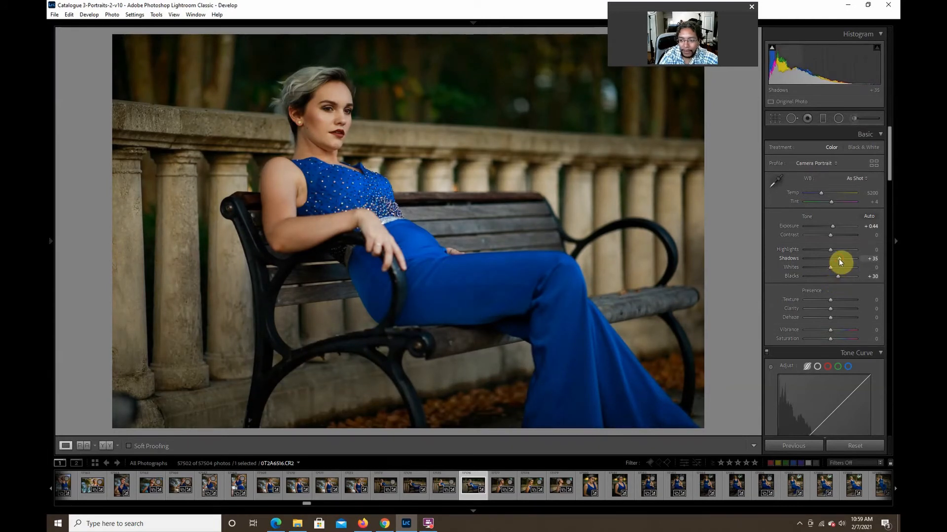
{"action": "left_click_drag", "start_coordinate": [839, 259], "coordinate": [833, 240]}
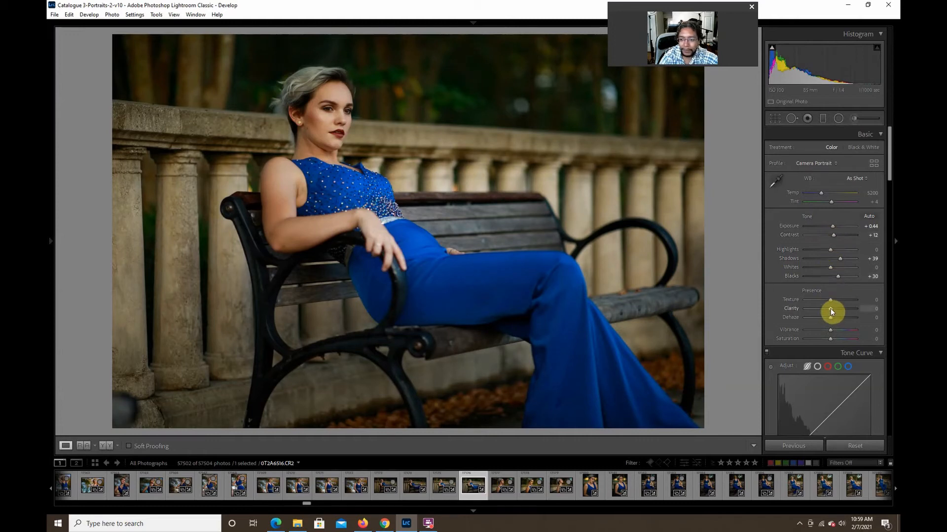
Set the clarity to +16, check the woman's face up close, and set the vibrance to +40
{"action": "left_click_drag", "start_coordinate": [831, 309], "coordinate": [834, 310]}
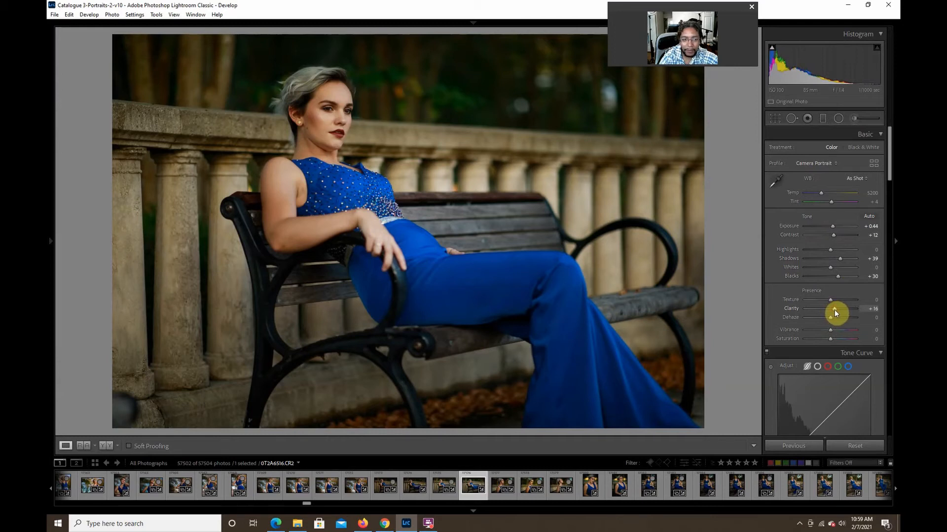
{"action": "left_click", "coordinate": [310, 119]}
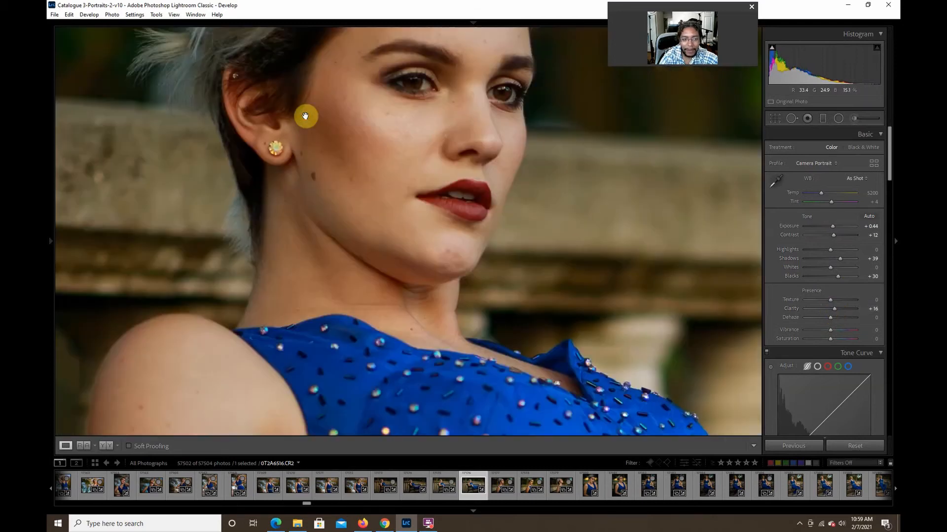
{"action": "left_click_drag", "start_coordinate": [379, 108], "coordinate": [380, 178]}
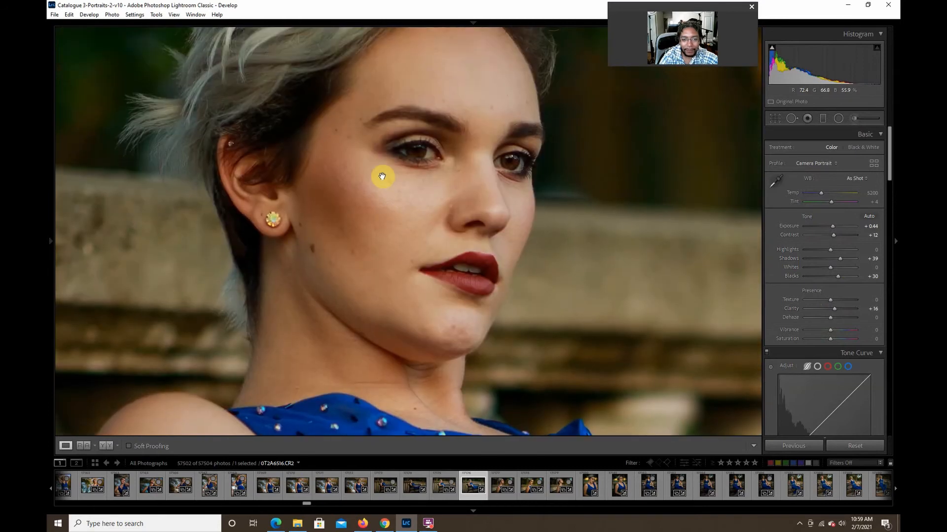
{"action": "left_click", "coordinate": [418, 219]}
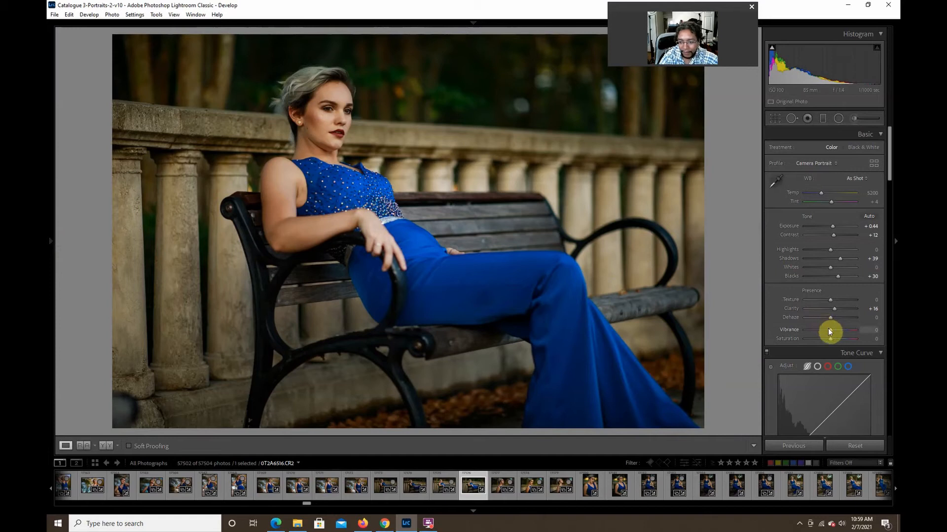
{"action": "left_click_drag", "start_coordinate": [830, 332], "coordinate": [839, 331]}
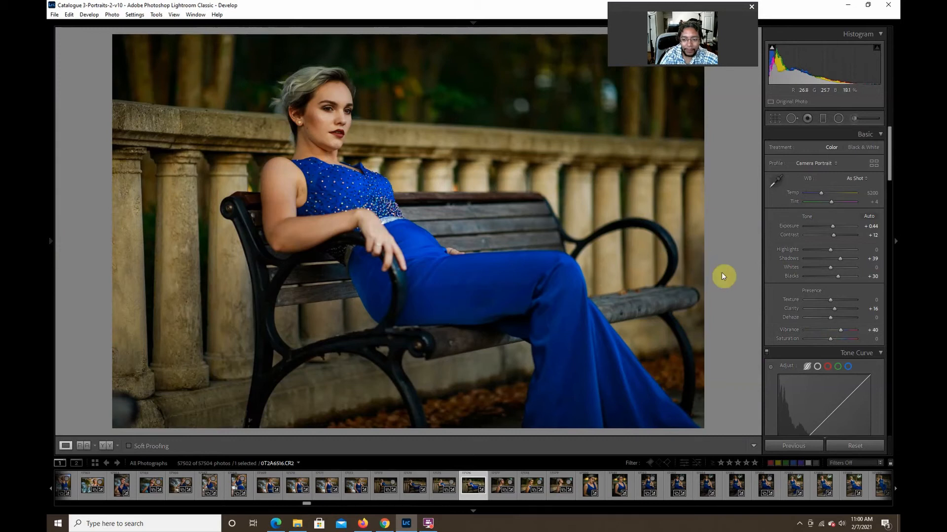
Compare the photo with the previously edited one and set its yellow saturation to -10
{"action": "key", "text": "Left"}
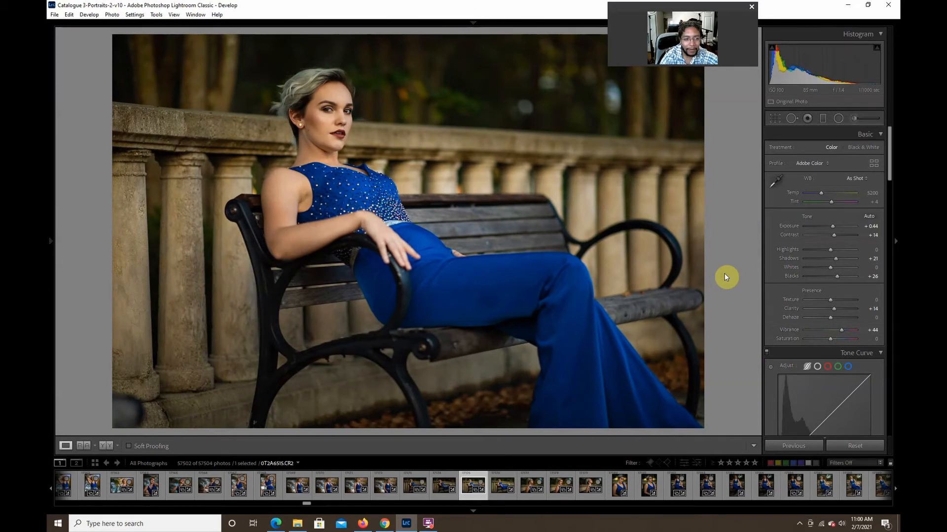
{"action": "key", "text": "Right"}
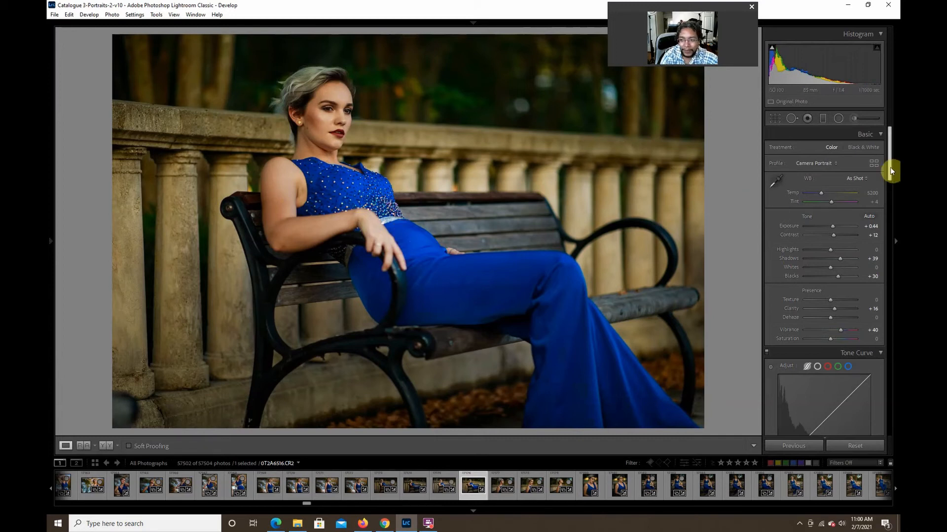
{"action": "left_click_drag", "start_coordinate": [889, 174], "coordinate": [890, 241]}
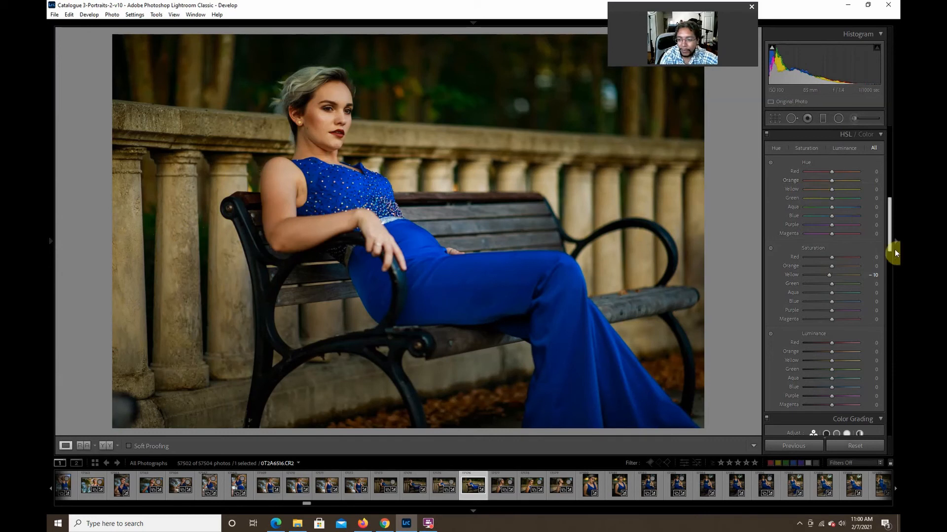
Set this photo's sharpening amount to 80 and radius to 1.4, and inspect the woman's face up close
{"action": "left_click_drag", "start_coordinate": [890, 226], "coordinate": [888, 285]}
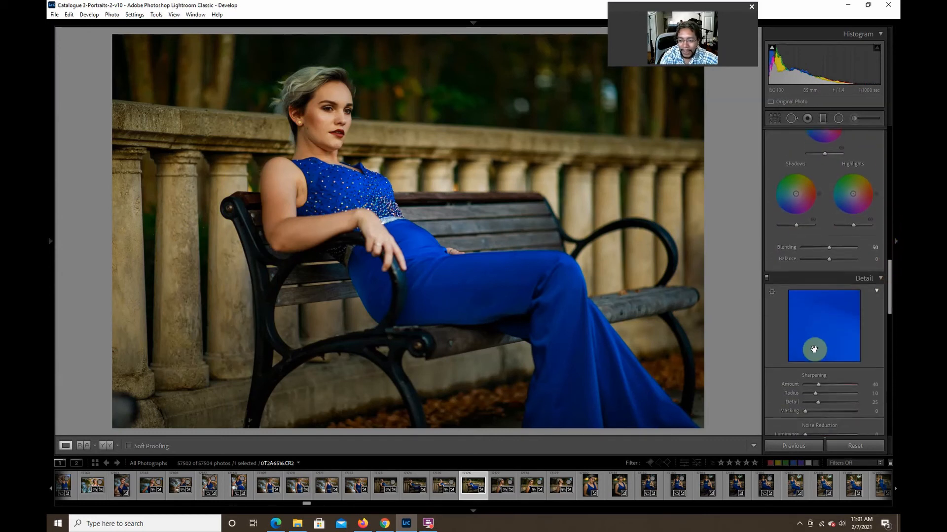
{"action": "mouse_move", "coordinate": [818, 385]}
{"action": "left_mouse_down"}
{"action": "mouse_move", "coordinate": [833, 386]}
{"action": "mouse_move", "coordinate": [820, 395]}
{"action": "mouse_move", "coordinate": [836, 386]}
{"action": "left_mouse_up"}
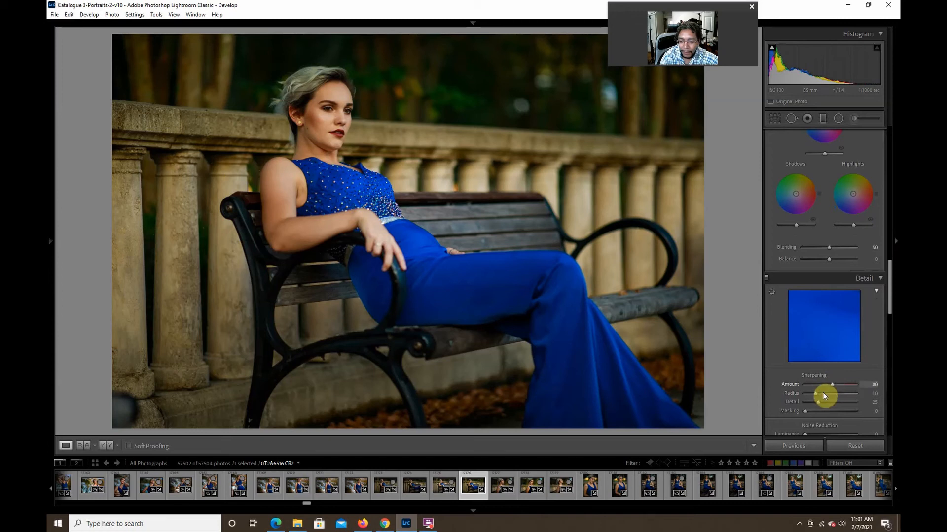
{"action": "left_click_drag", "start_coordinate": [817, 393], "coordinate": [823, 392]}
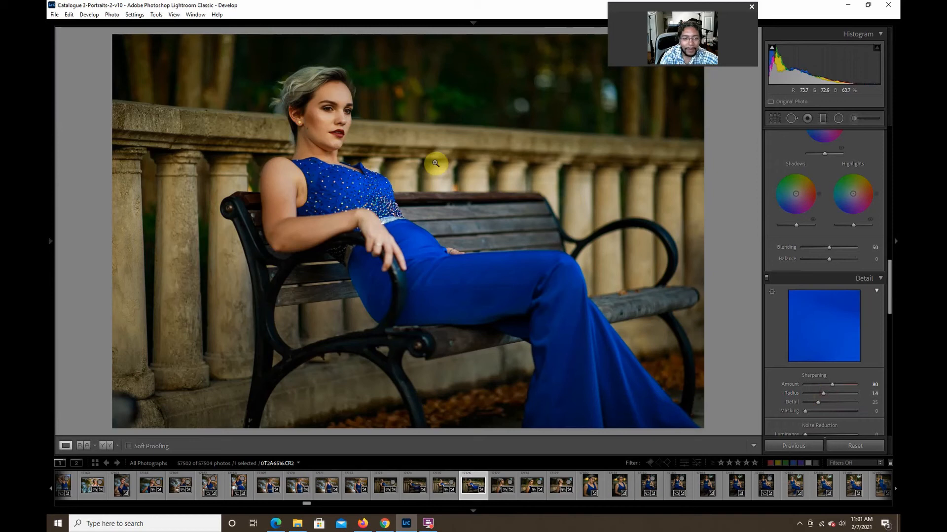
{"action": "left_click", "coordinate": [317, 110]}
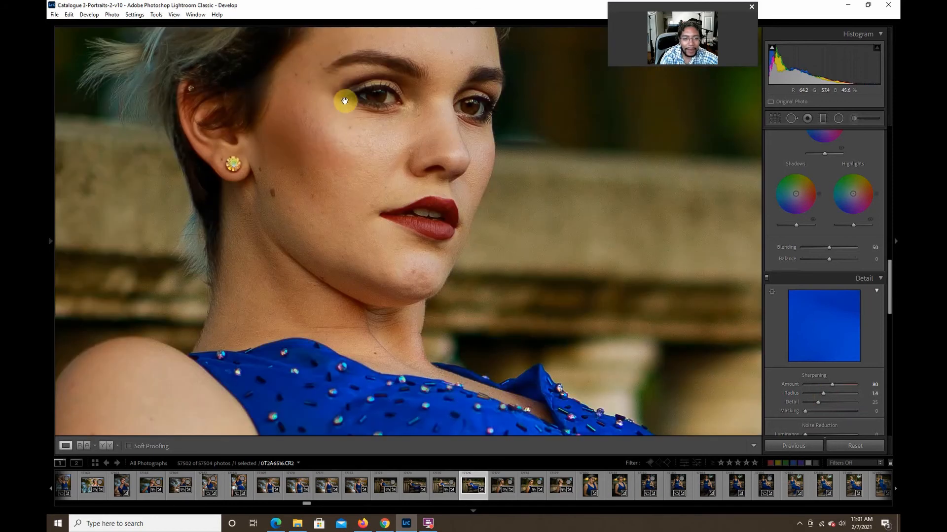
{"action": "left_click_drag", "start_coordinate": [344, 99], "coordinate": [363, 211]}
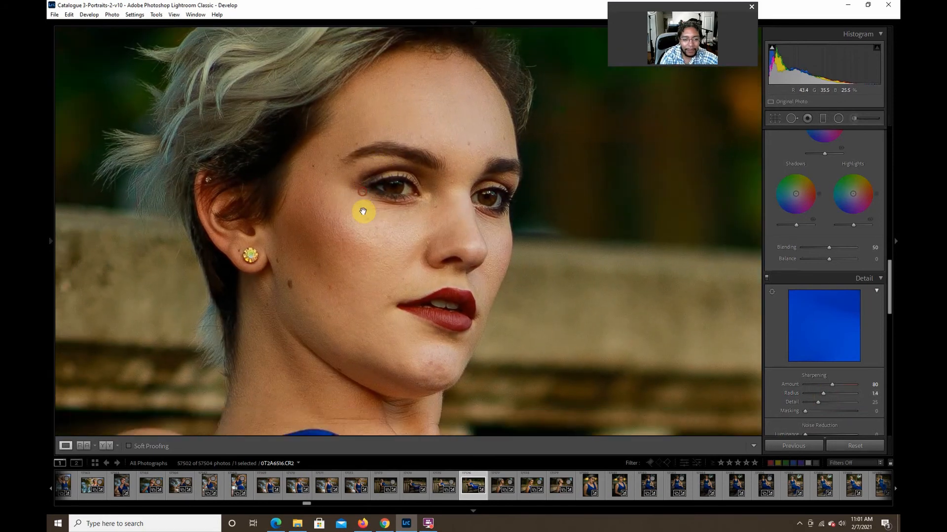
Return to the previously edited bench portrait, 0T2A6515.CR2, and examine the woman's face up close
{"action": "left_click", "coordinate": [404, 297]}
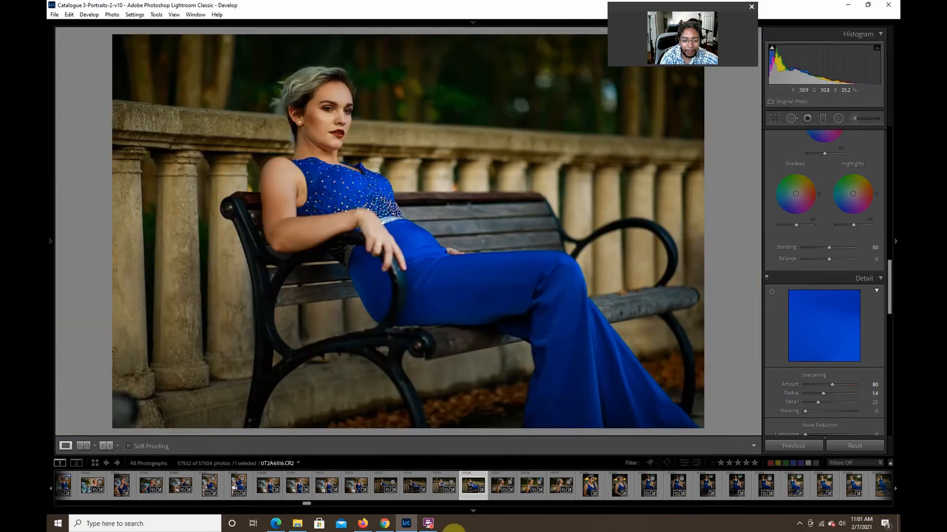
{"action": "left_click", "coordinate": [438, 495]}
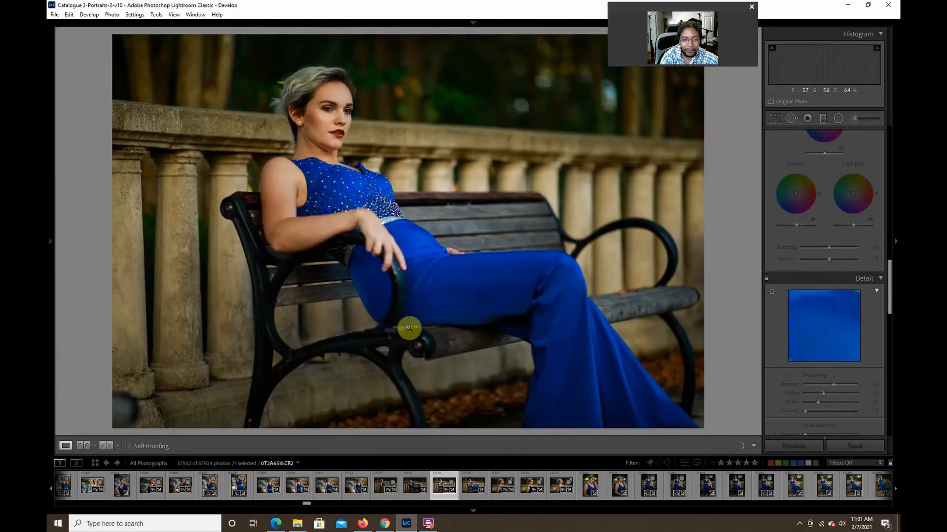
{"action": "left_click", "coordinate": [329, 133]}
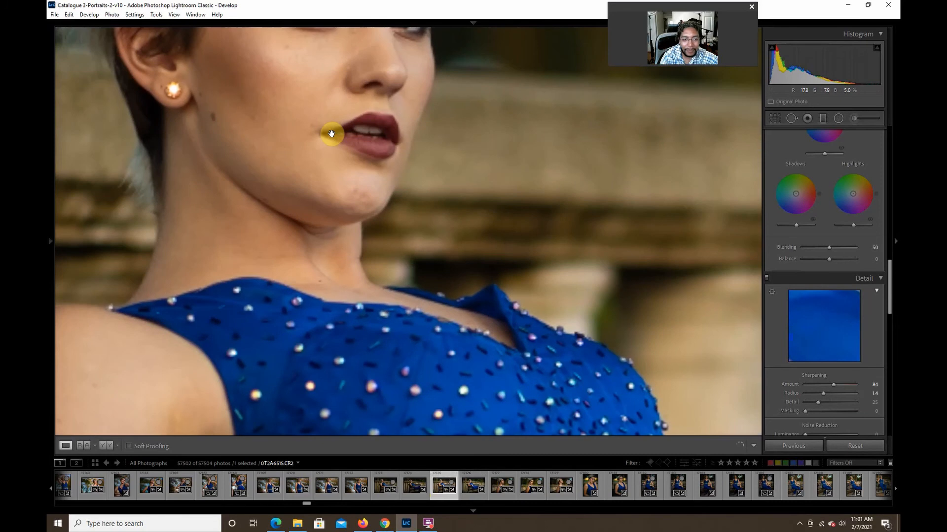
{"action": "left_click_drag", "start_coordinate": [344, 125], "coordinate": [378, 297]}
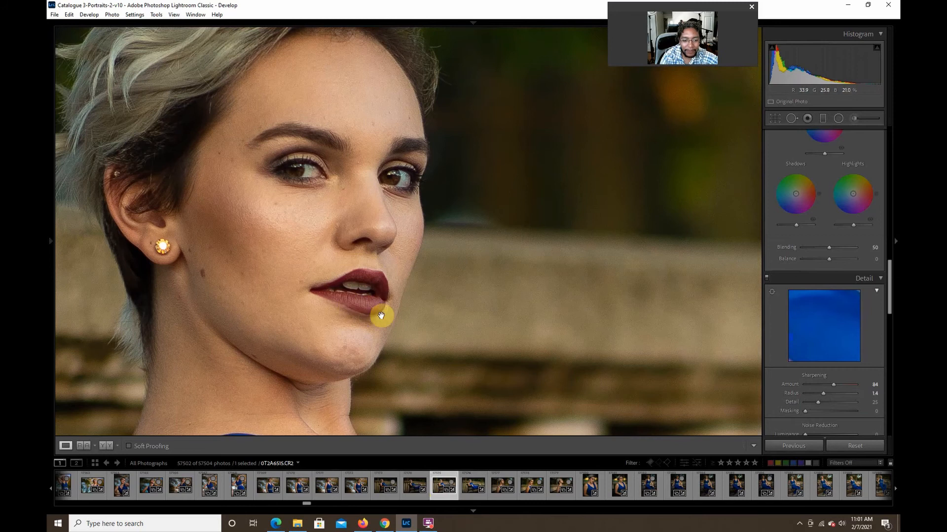
{"action": "left_click", "coordinate": [358, 207]}
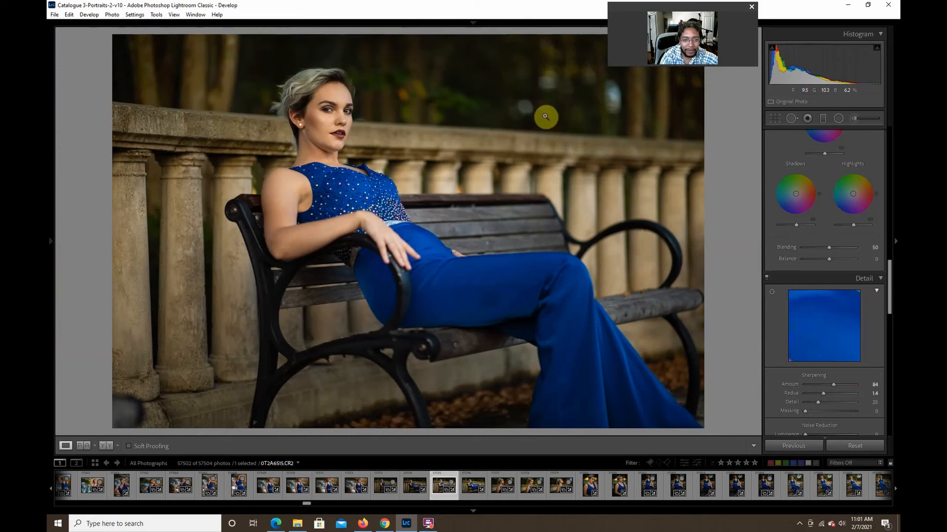
Alternate between the two edited bench portraits at full view to compare their colours, ending on 0T2A6516.CR2
{"action": "key", "text": "Right"}
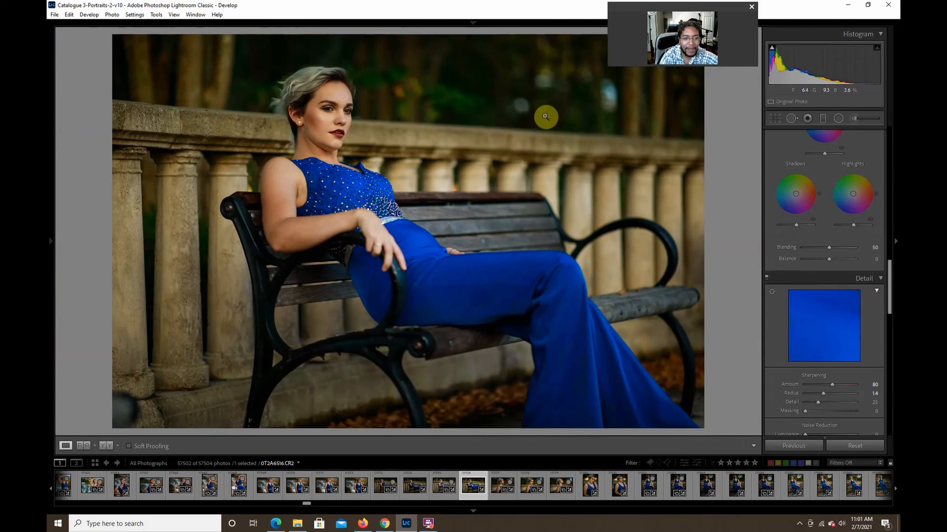
{"action": "key", "text": "Left"}
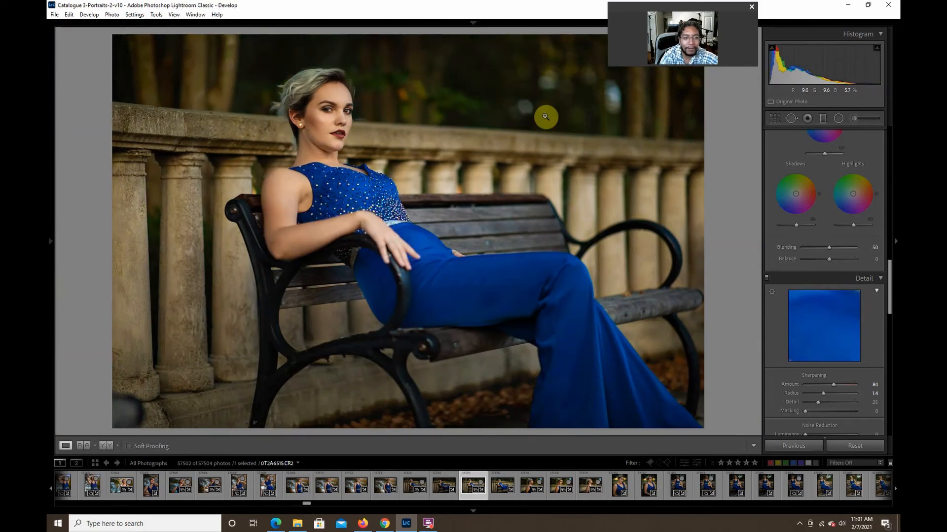
{"action": "key", "text": "Right"}
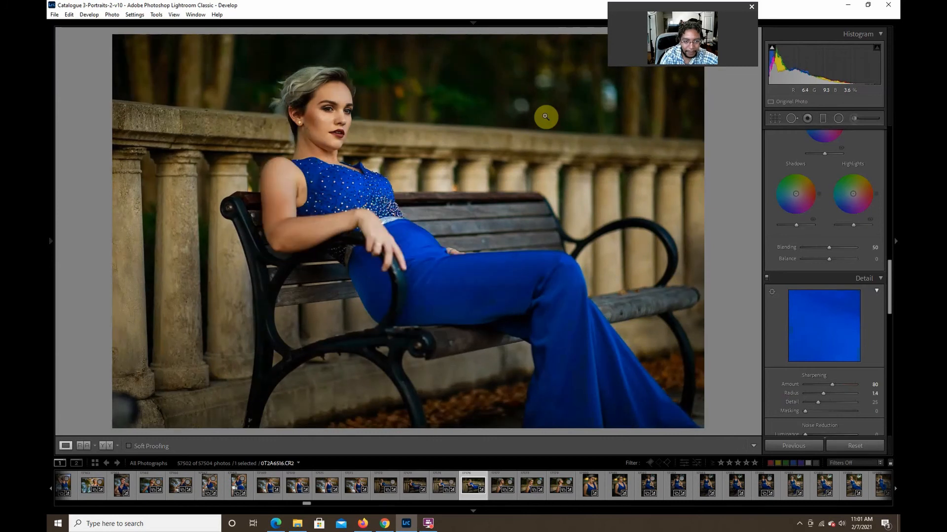